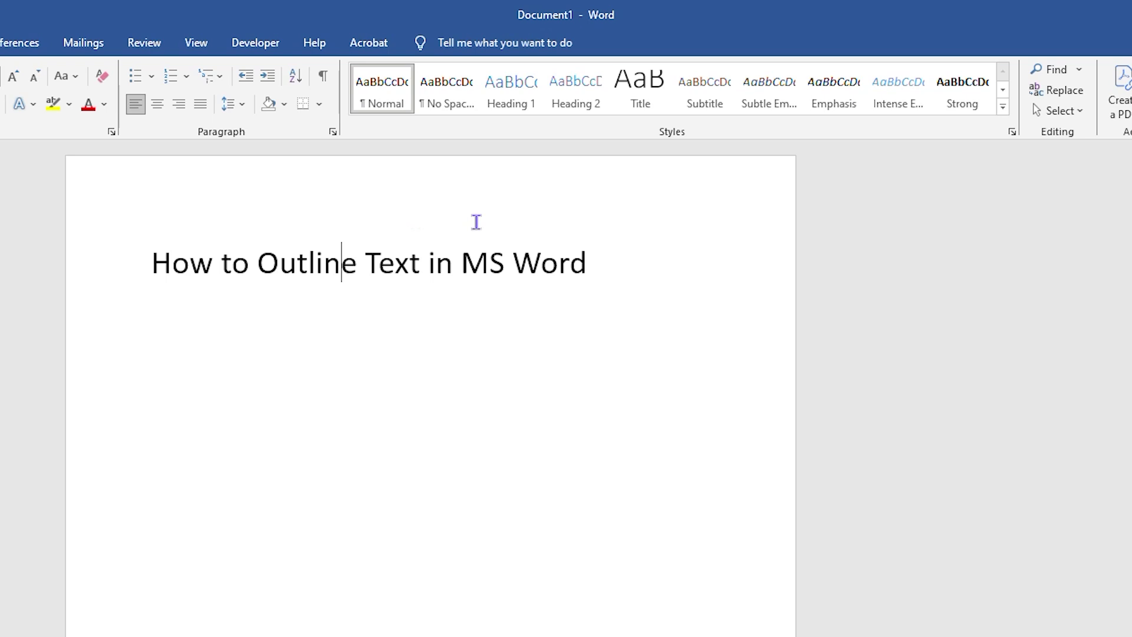
Convert the selected heading word 'Outline' into WordArt with the pale blue outlined style.
left_click_drag(358, 263, 265, 261)
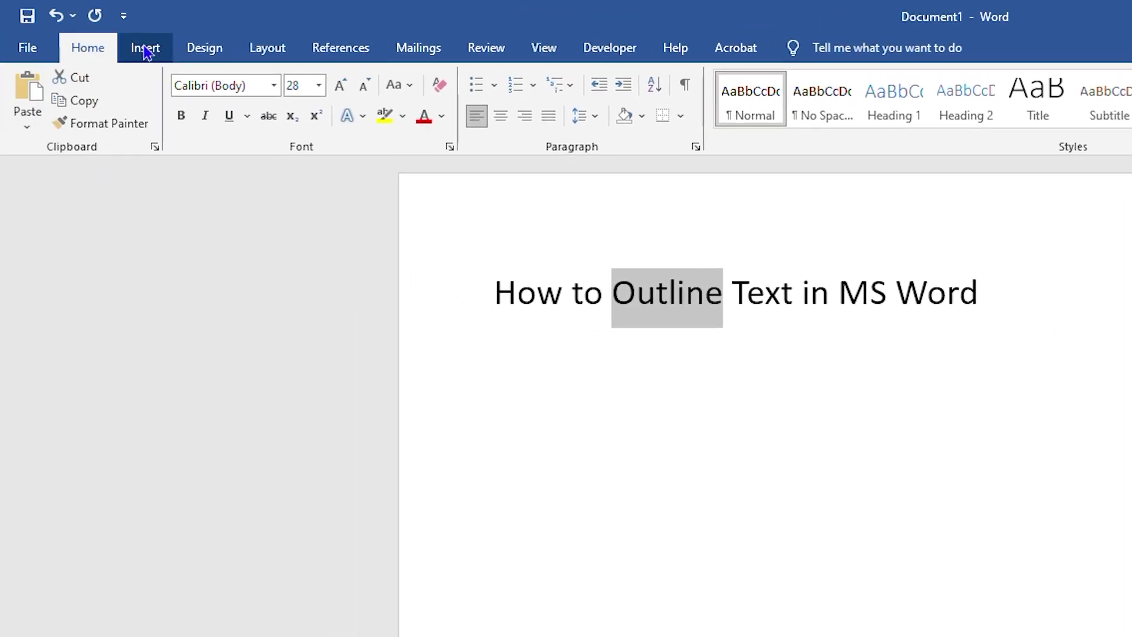
left_click(145, 48)
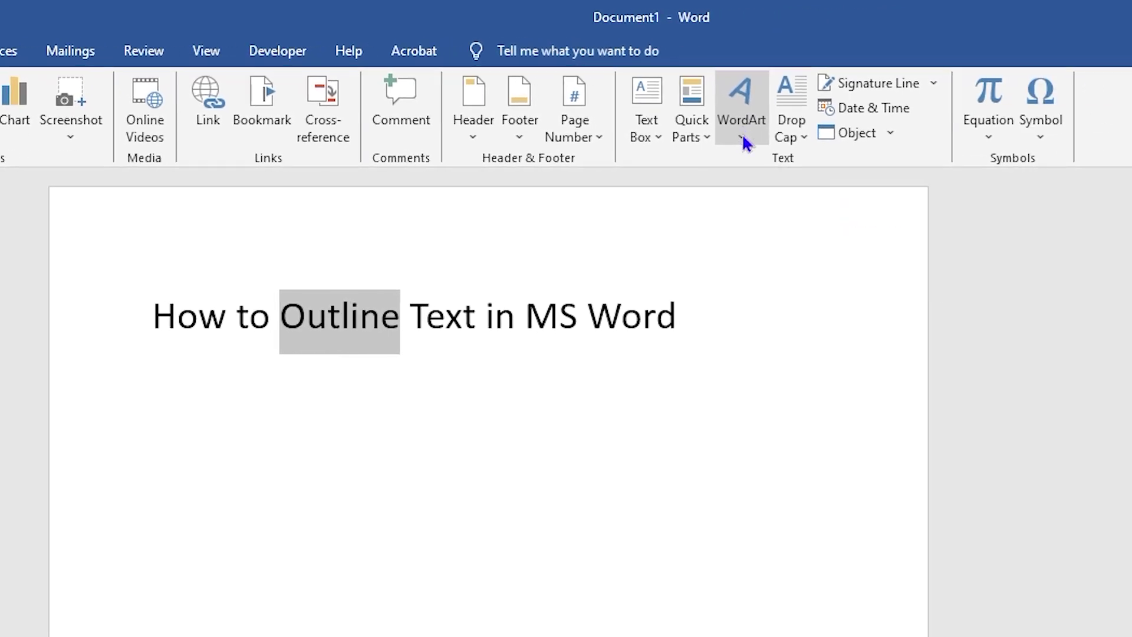
left_click(743, 143)
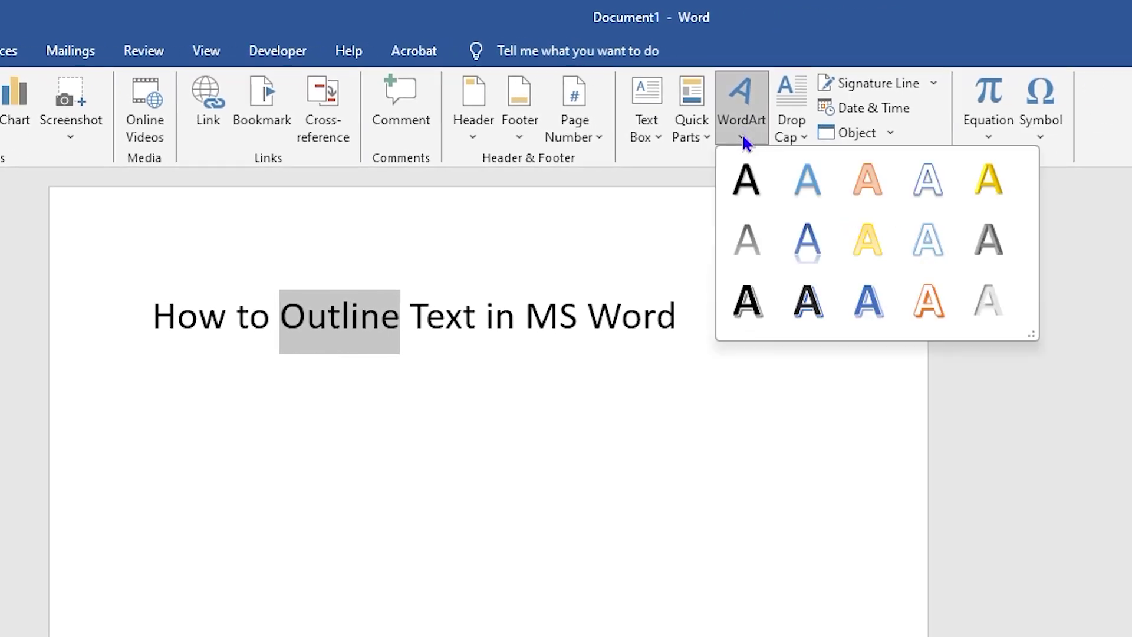
left_click(925, 250)
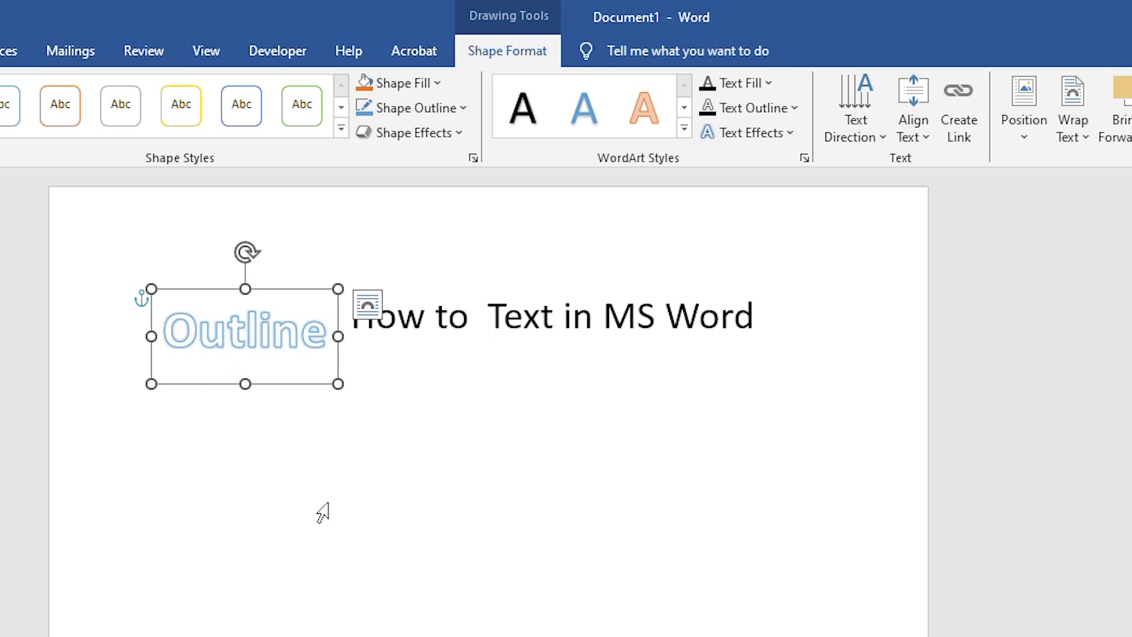
Select the Outline WordArt box and bring up its Format Shape pane.
key("ctrl+a")
left_click(211, 290)
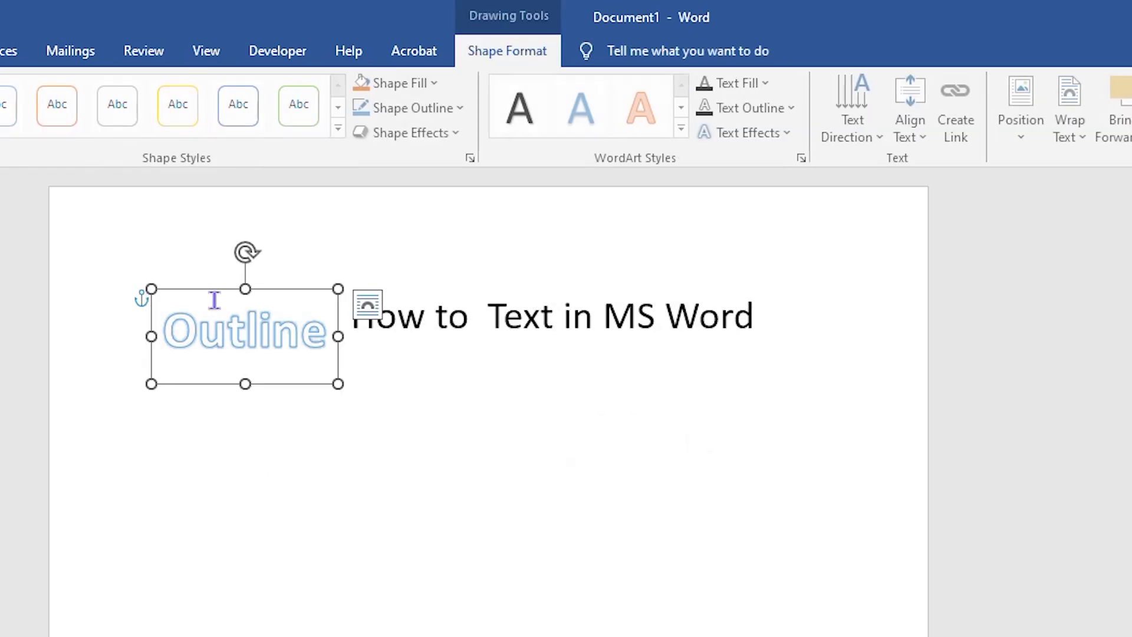
right_click(208, 290)
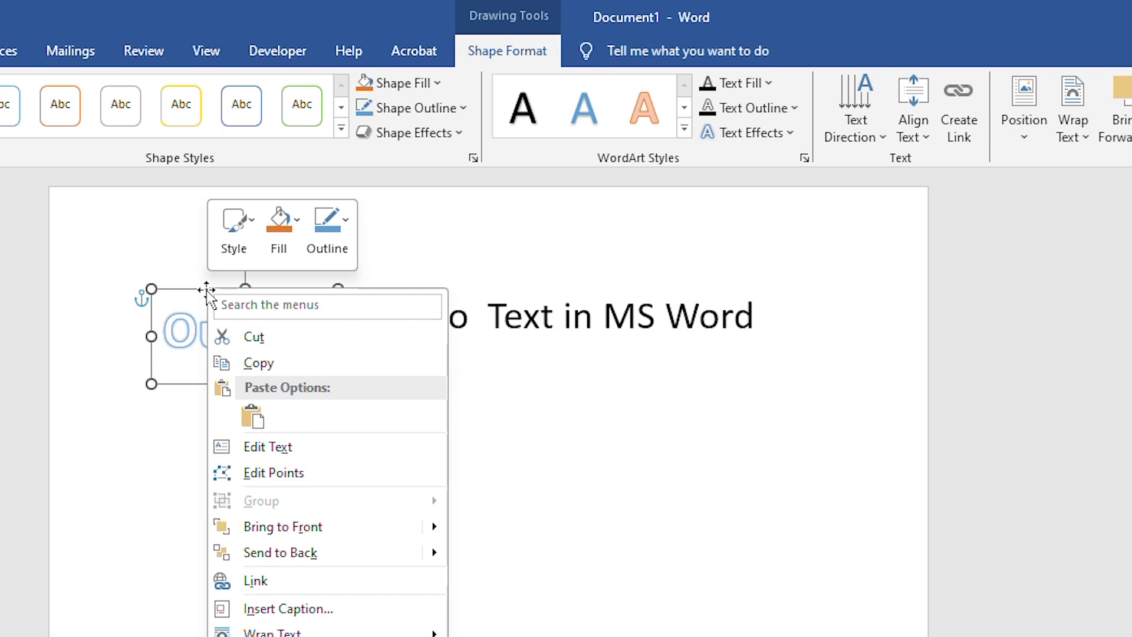
left_click(301, 580)
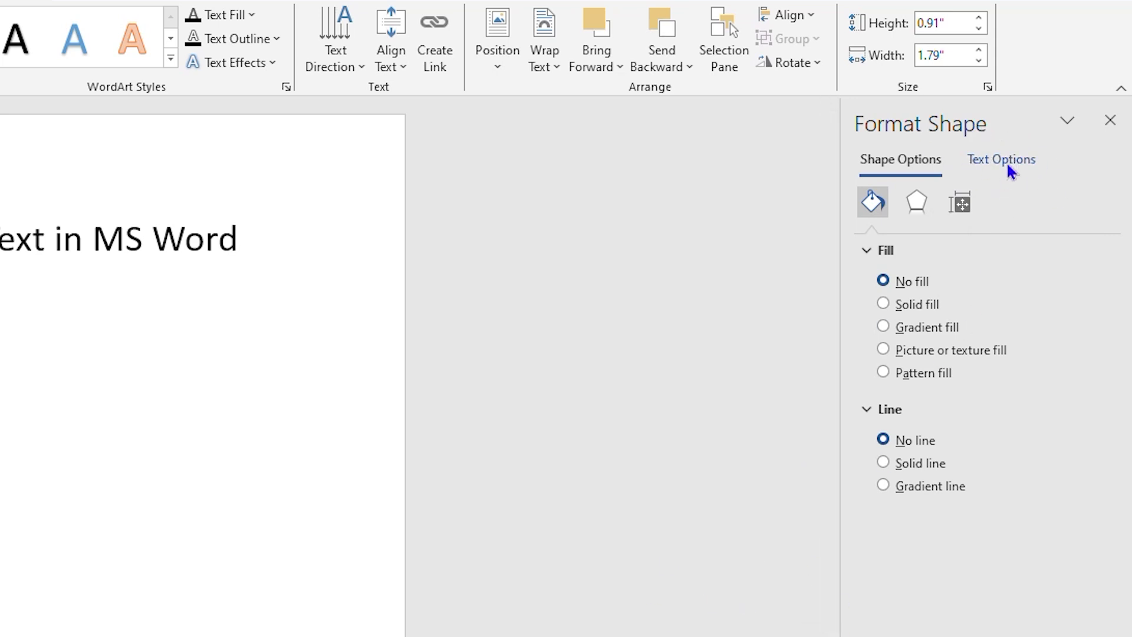
Set the WordArt text fill to No fill and the text outline to black.
left_click(1006, 163)
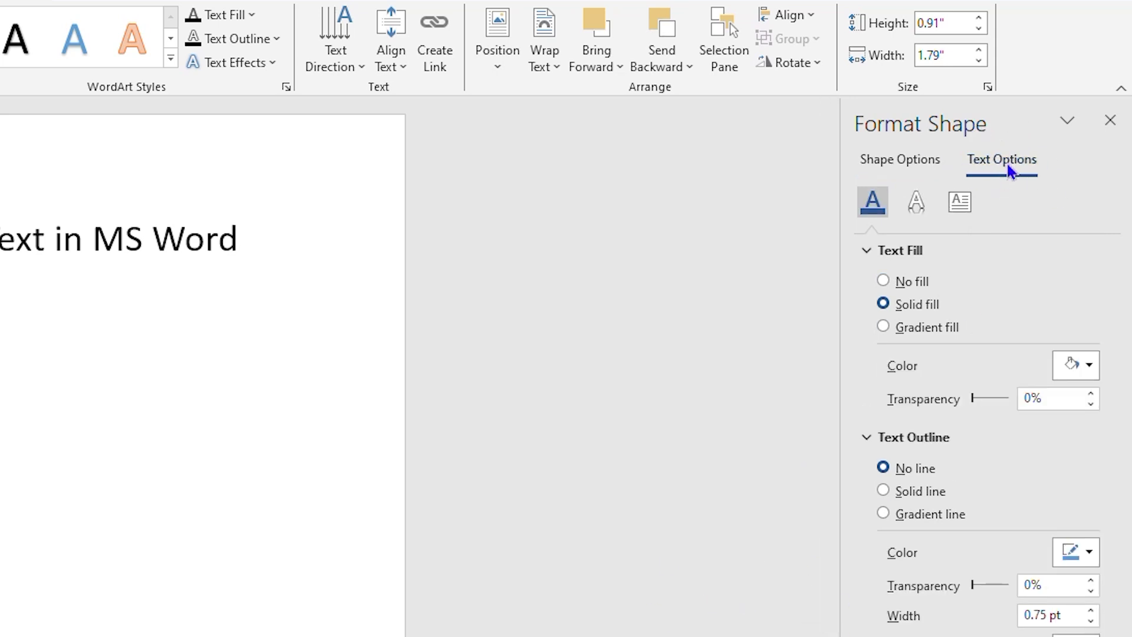
left_click(882, 280)
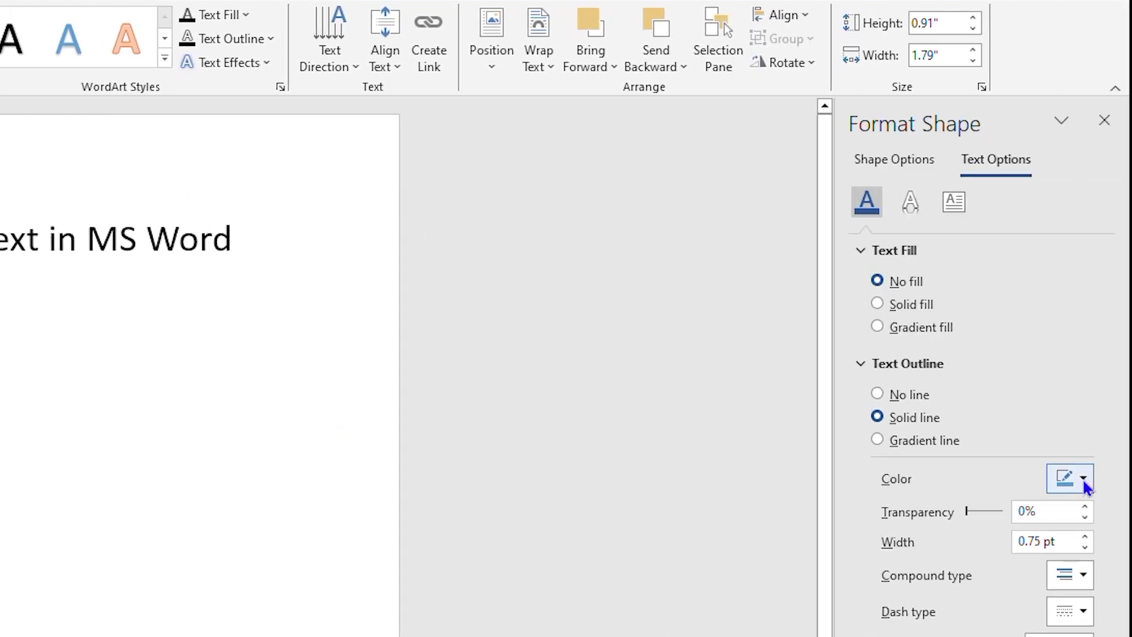
left_click(1082, 478)
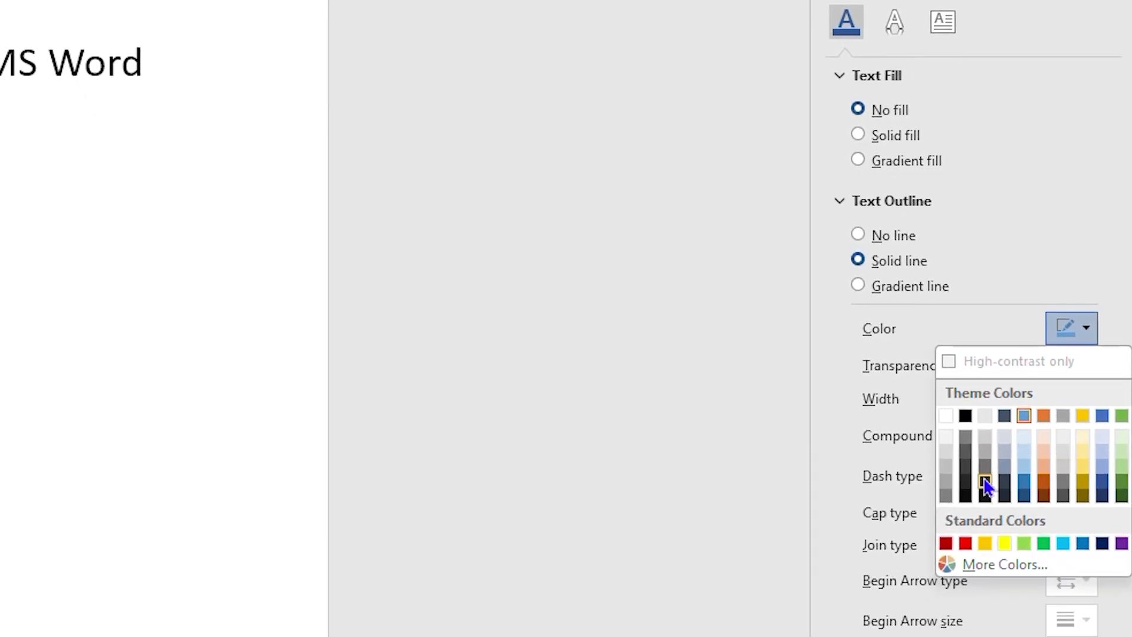
left_click(964, 417)
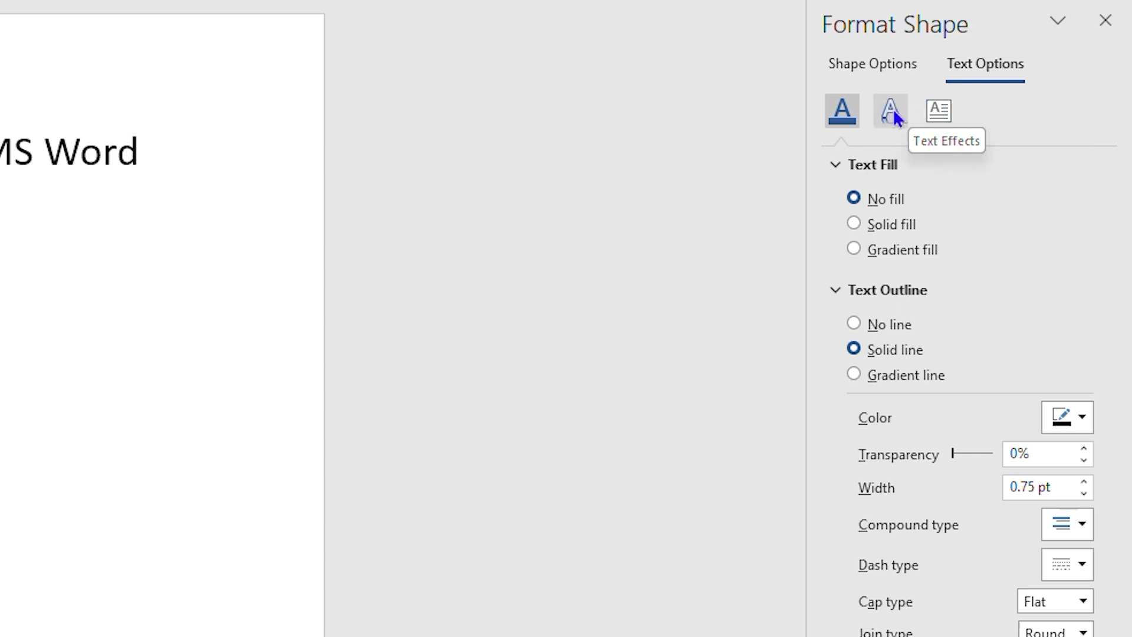
Set the WordArt's text Glow preset to No Glow under Text Effects.
left_click(892, 108)
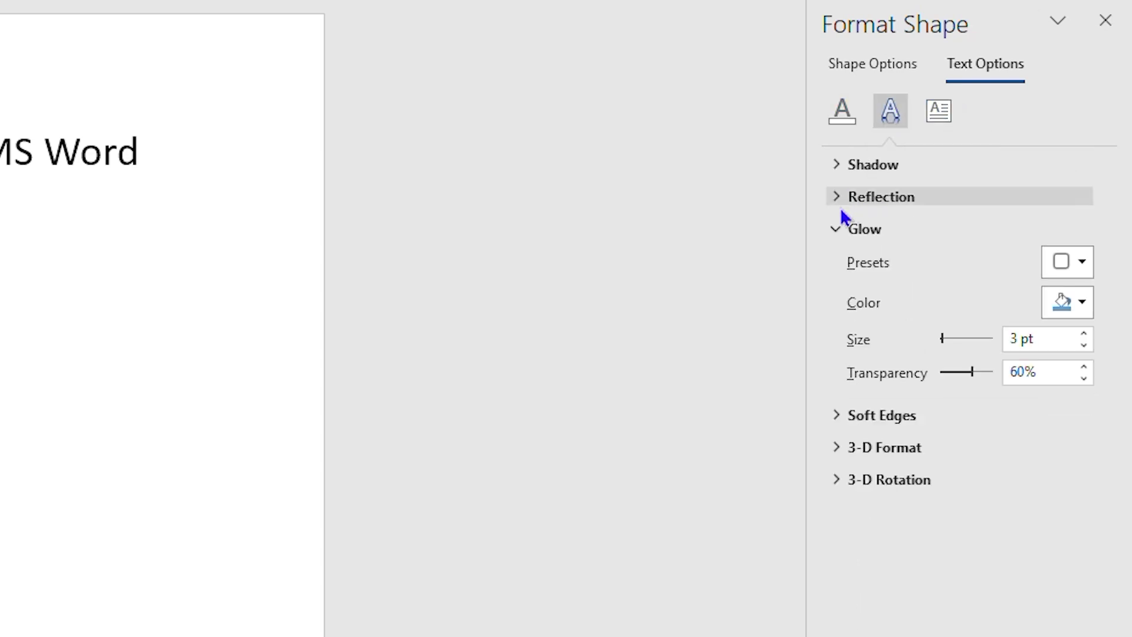
left_click(838, 229)
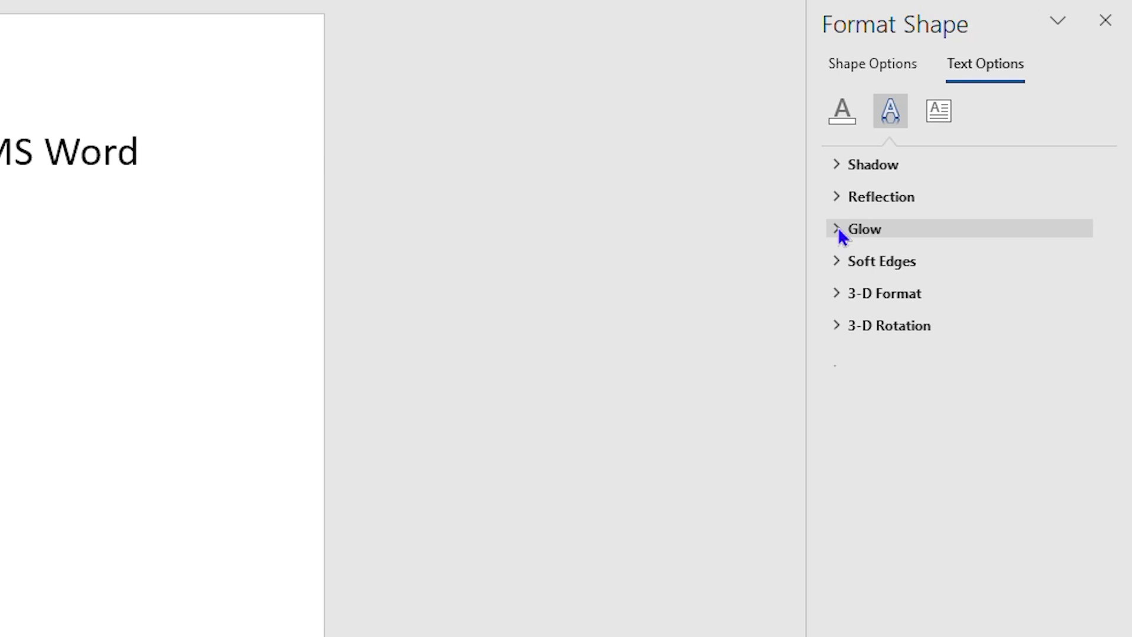
left_click(838, 229)
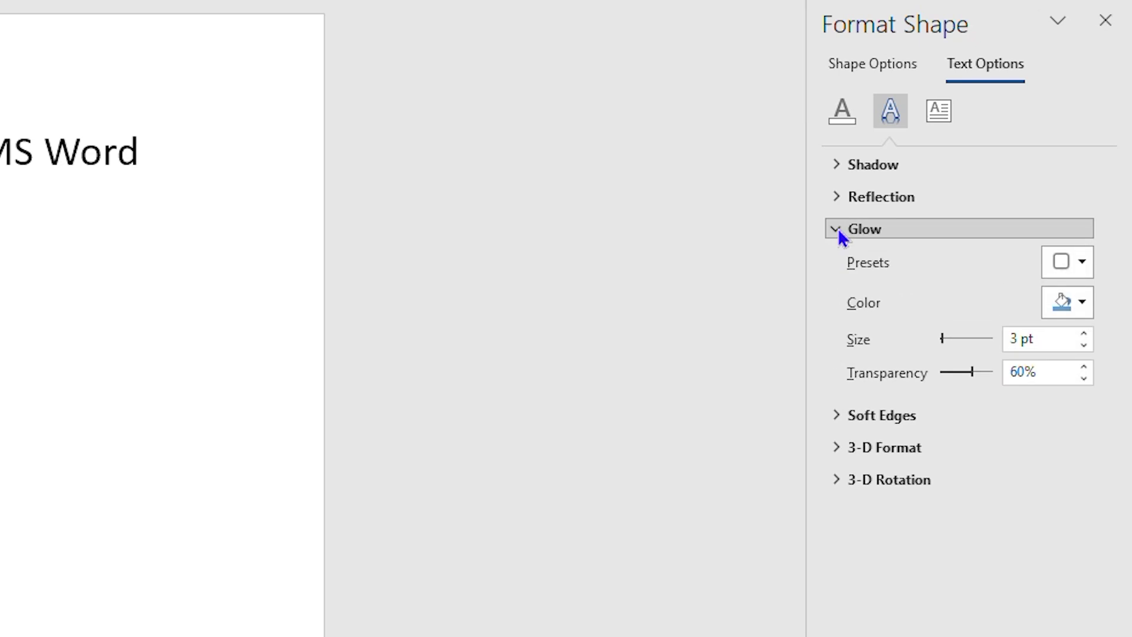
left_click(1072, 263)
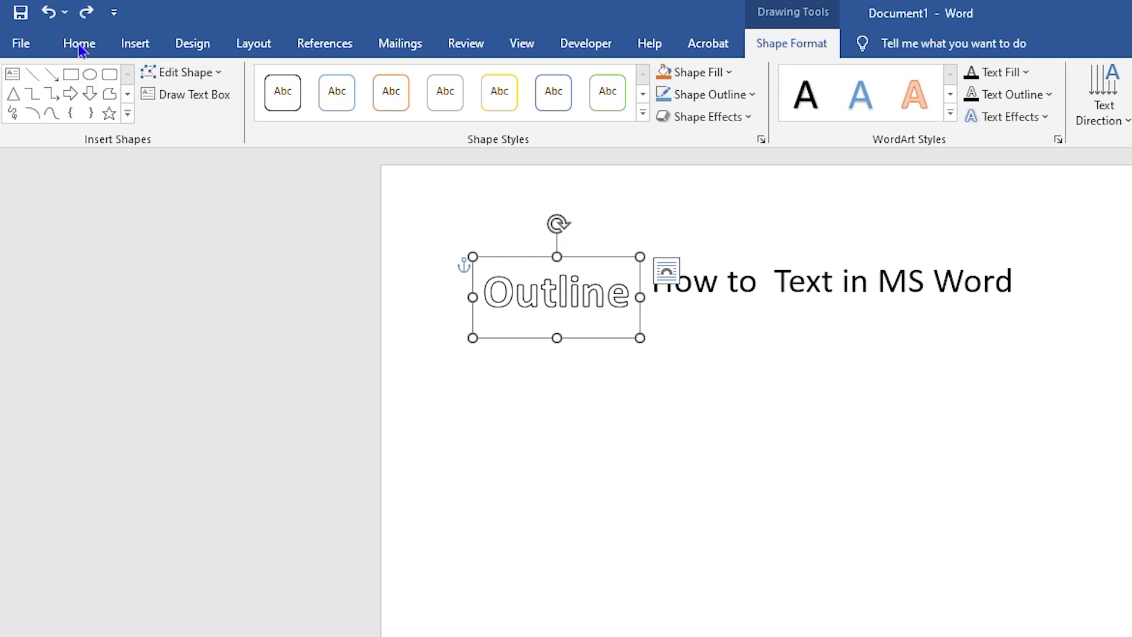
Apply the Arial Rounded MT Bold font to the Outline WordArt from the Home tab.
left_click(80, 46)
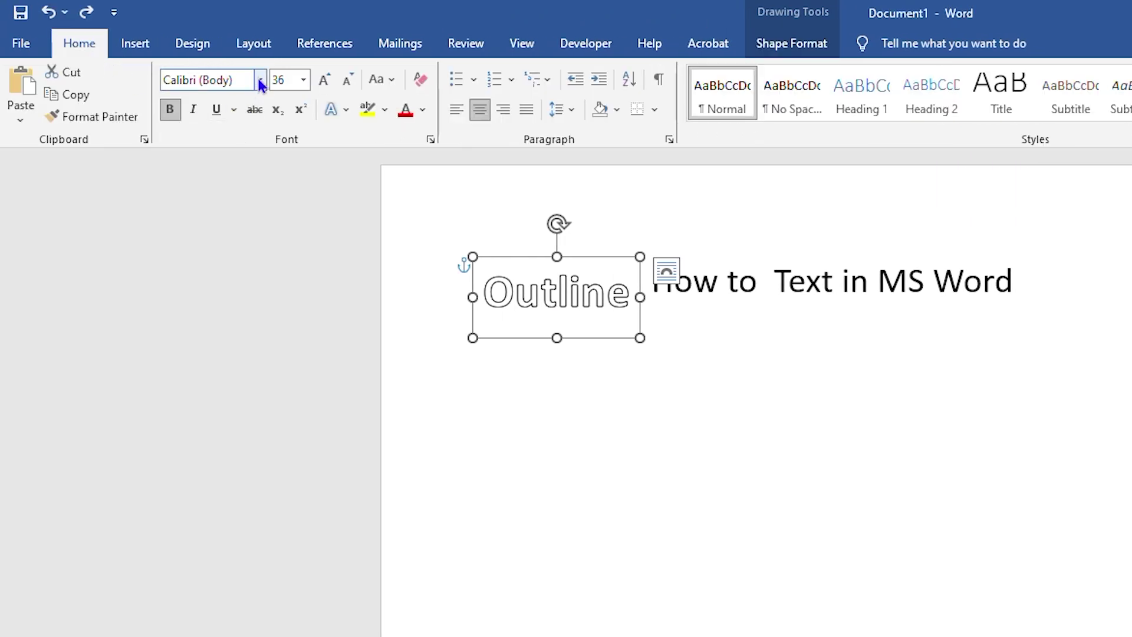
left_click(260, 81)
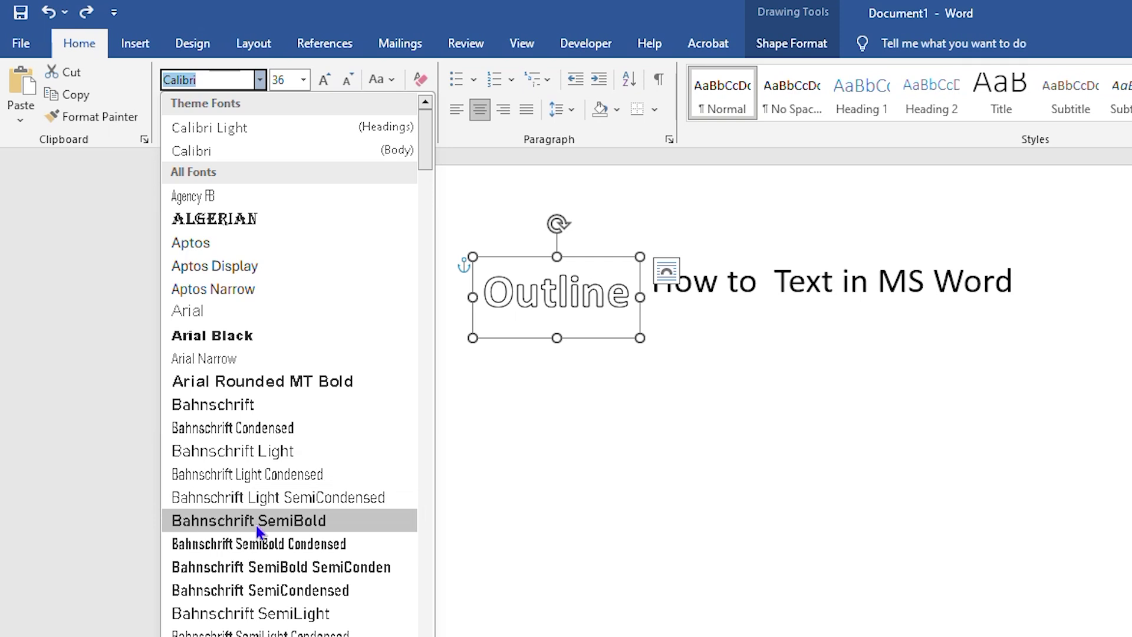
left_click(242, 394)
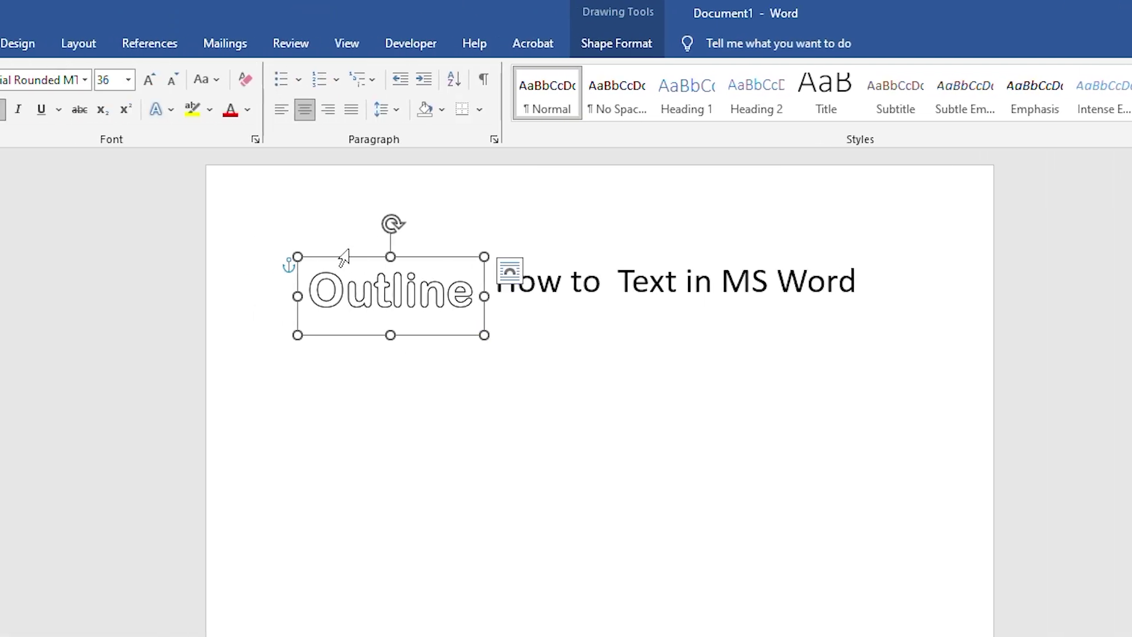
Try the WordArt's wrap styles, then settle on In Front of Text.
left_click(511, 275)
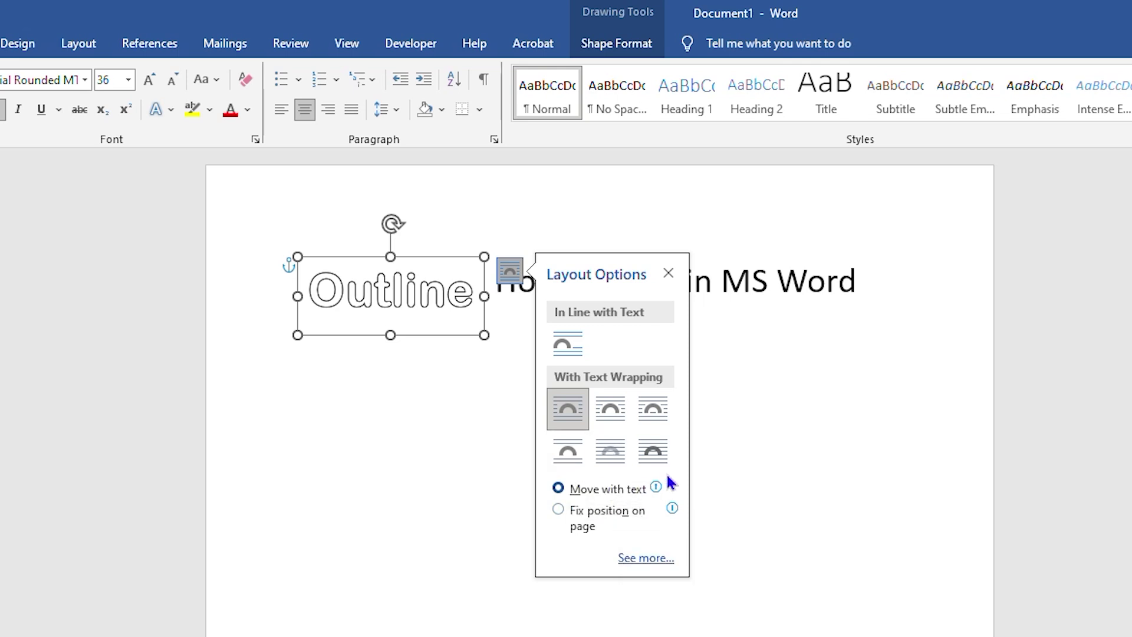
left_click(653, 407)
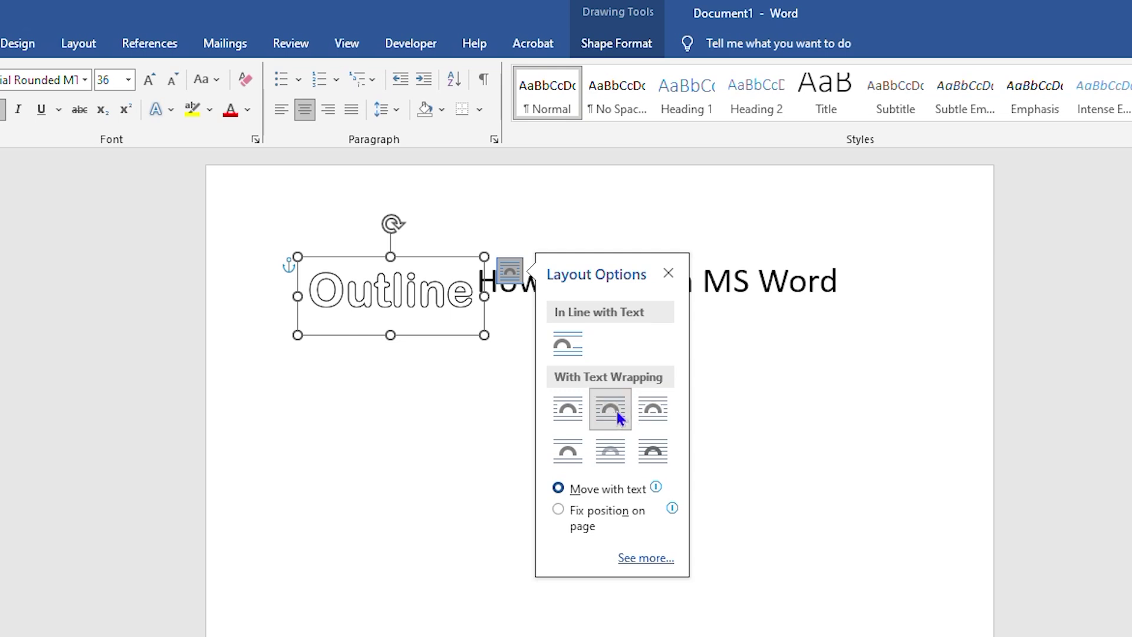
left_click(575, 413)
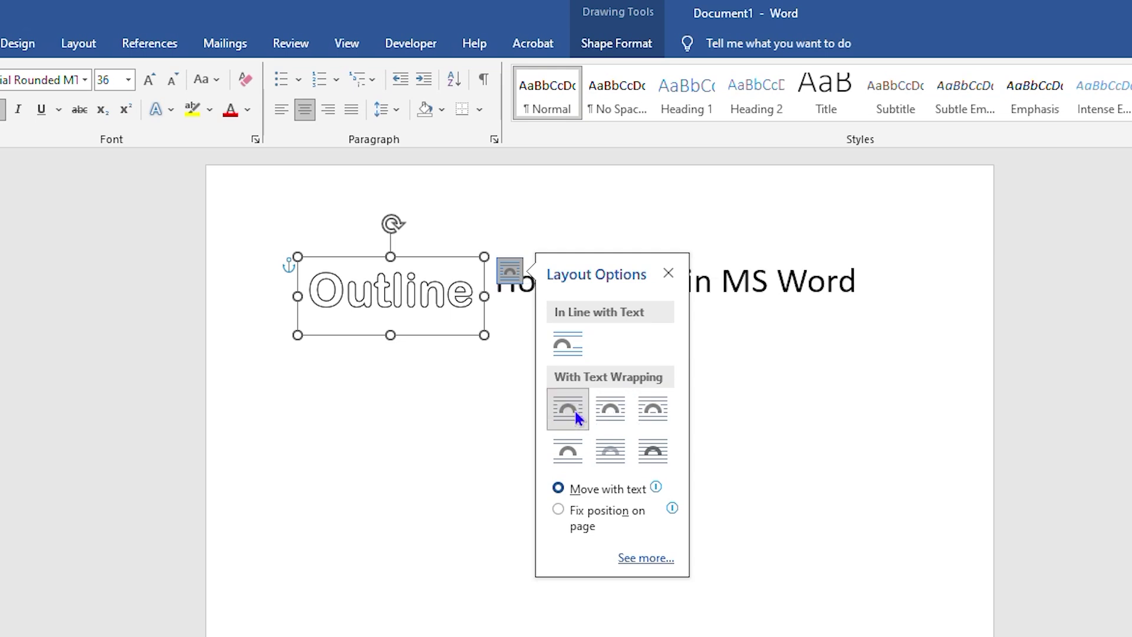
left_click(571, 448)
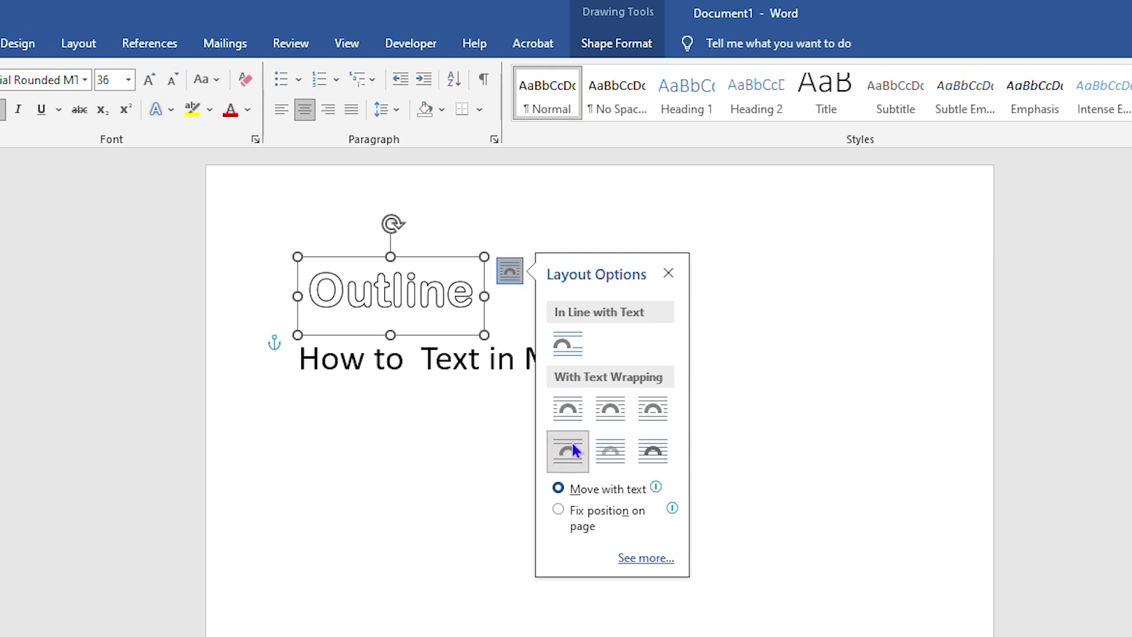
left_click(650, 447)
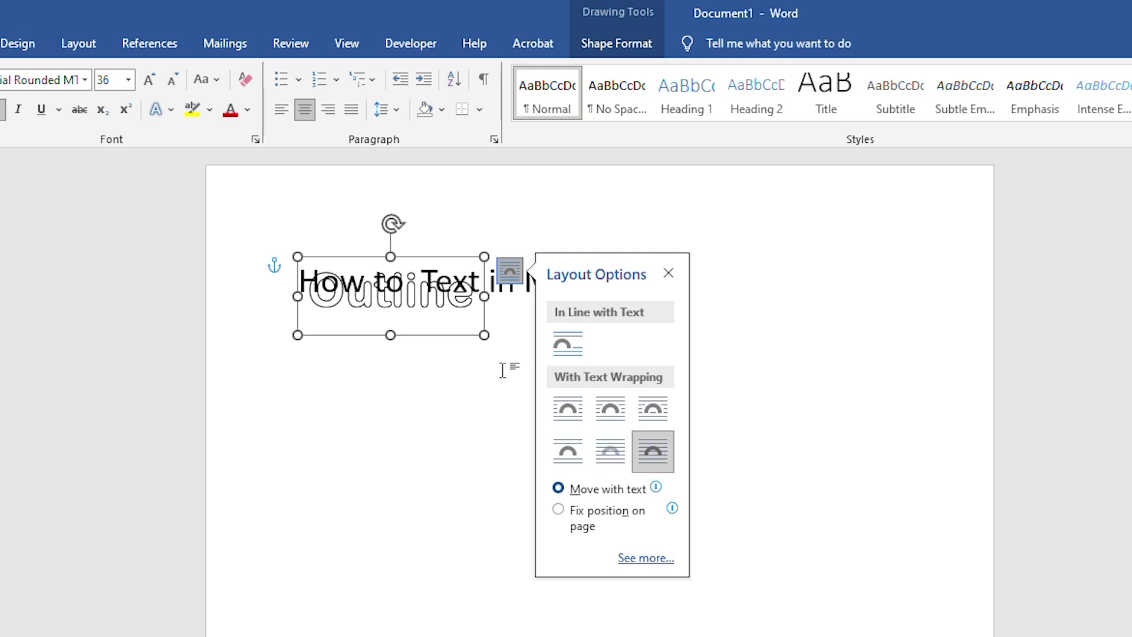
left_click_drag(429, 312, 444, 315)
Drag the Outline WordArt down to sit just below the heading line.
left_click(430, 407)
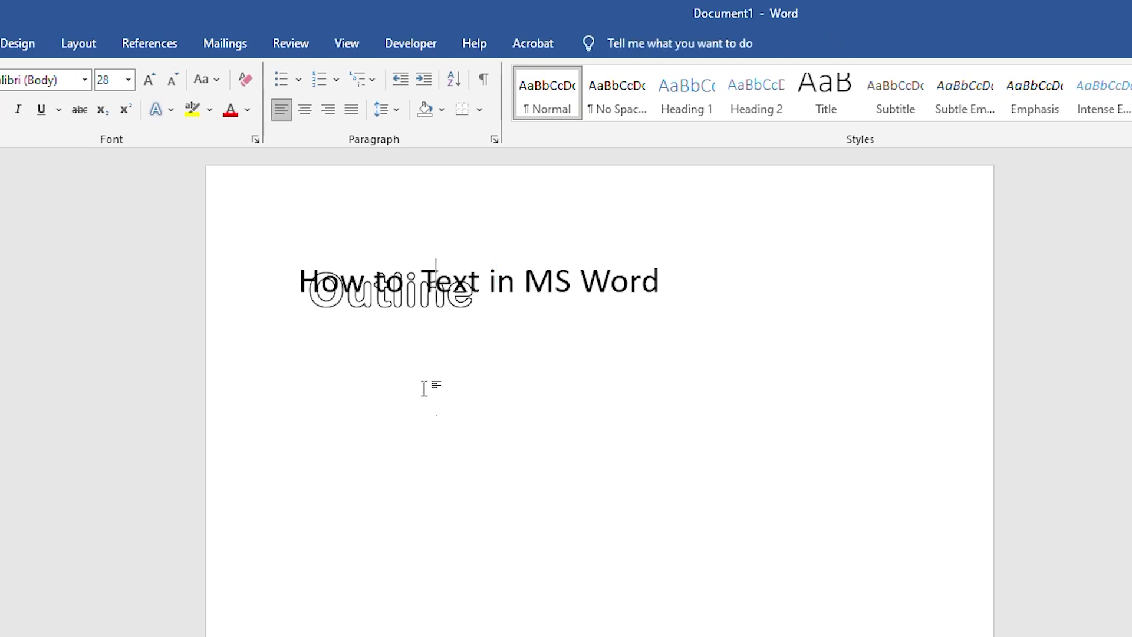
left_click(405, 292)
mouse_move(418, 260)
left_mouse_down()
mouse_move(396, 386)
mouse_move(530, 356)
left_mouse_up()
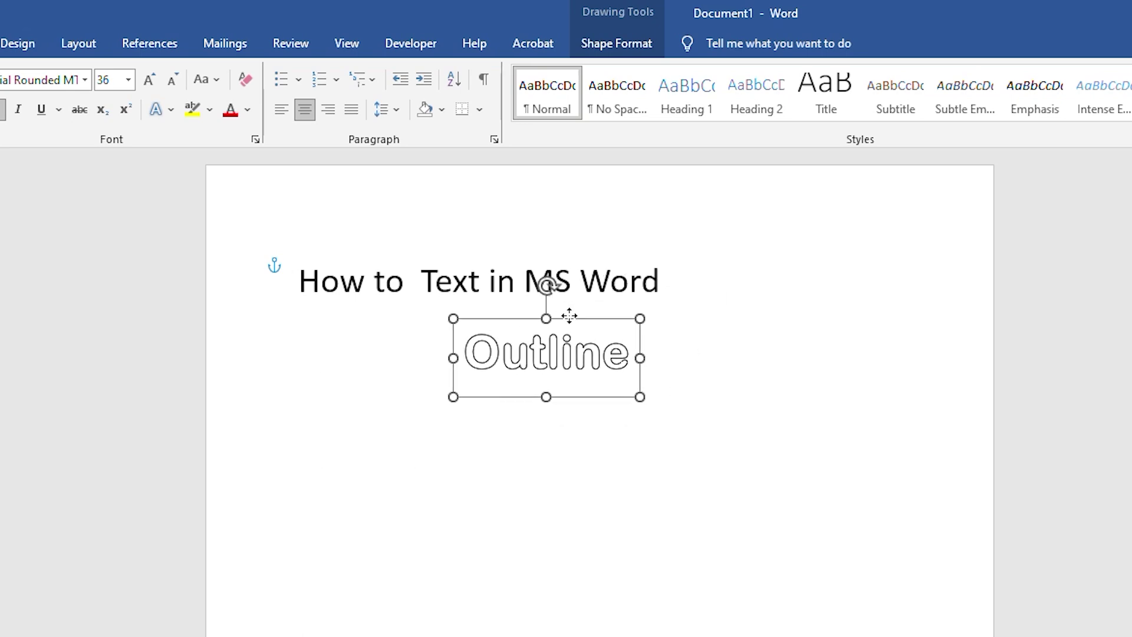